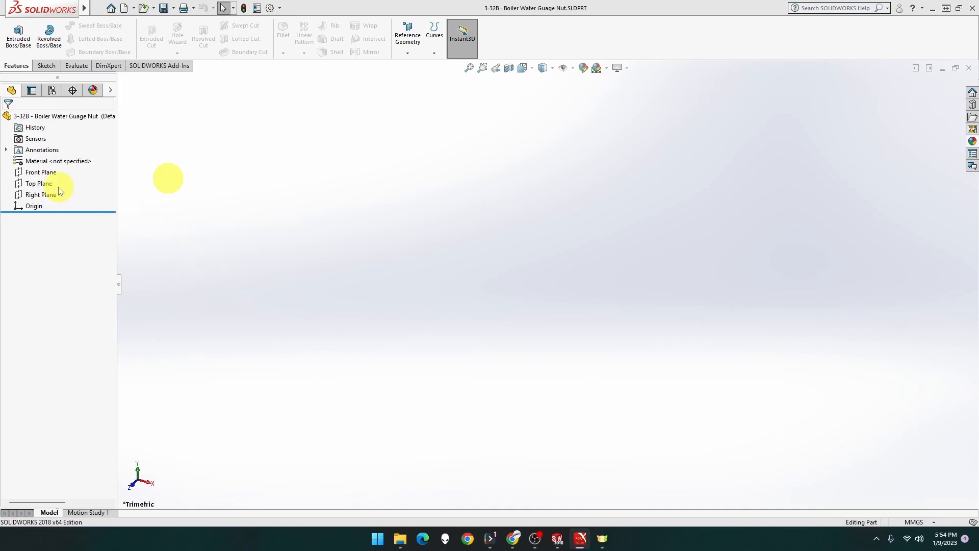
# Sketch a six-sided polygon on the Top Plane, centred on the origin, with an inscribed circle about 85 mm in diameter.
pyautogui.click(39, 183)
pyautogui.click(50, 170)
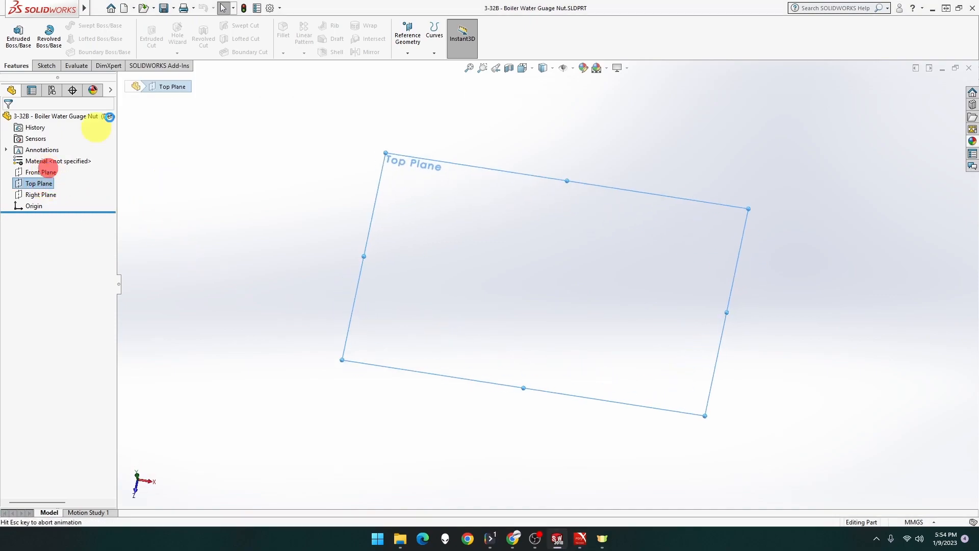
pyautogui.click(88, 53)
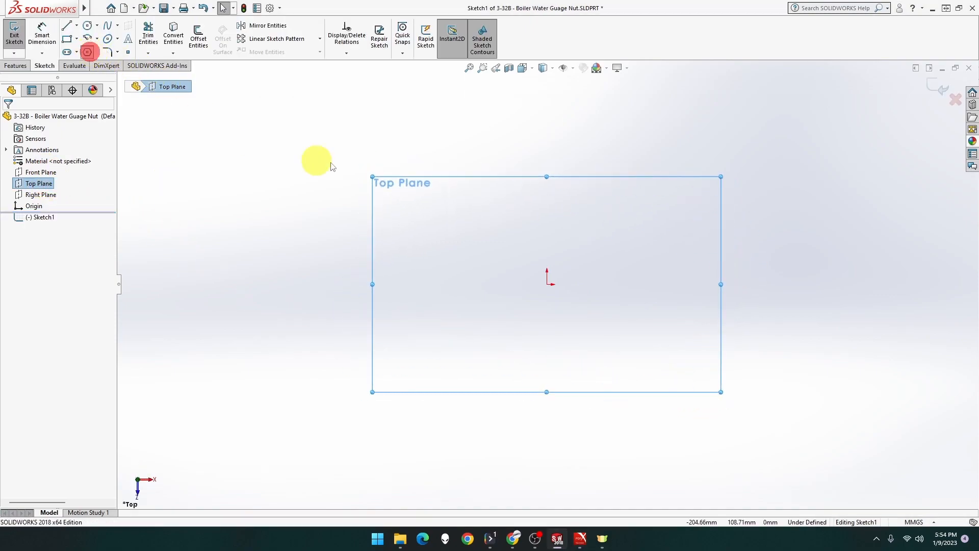
pyautogui.click(549, 283)
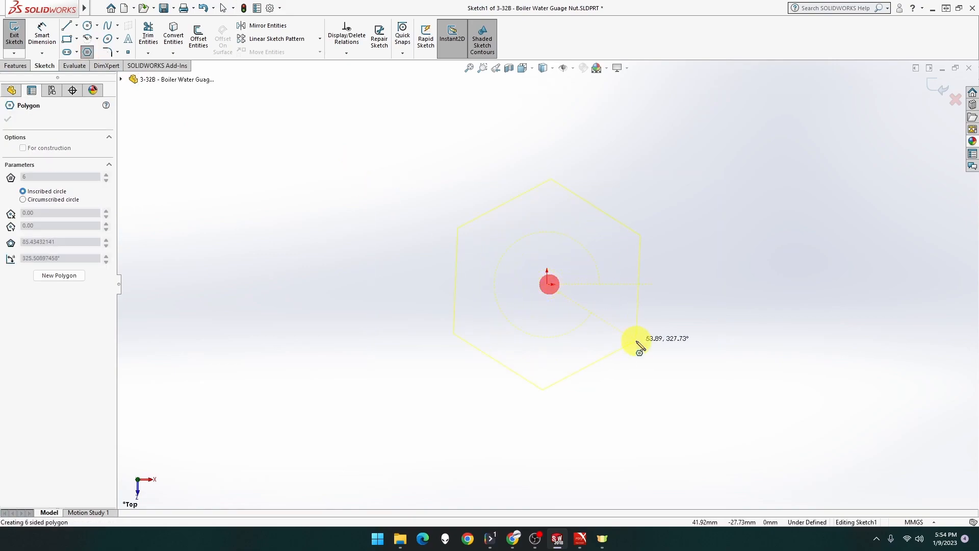
pyautogui.click(629, 338)
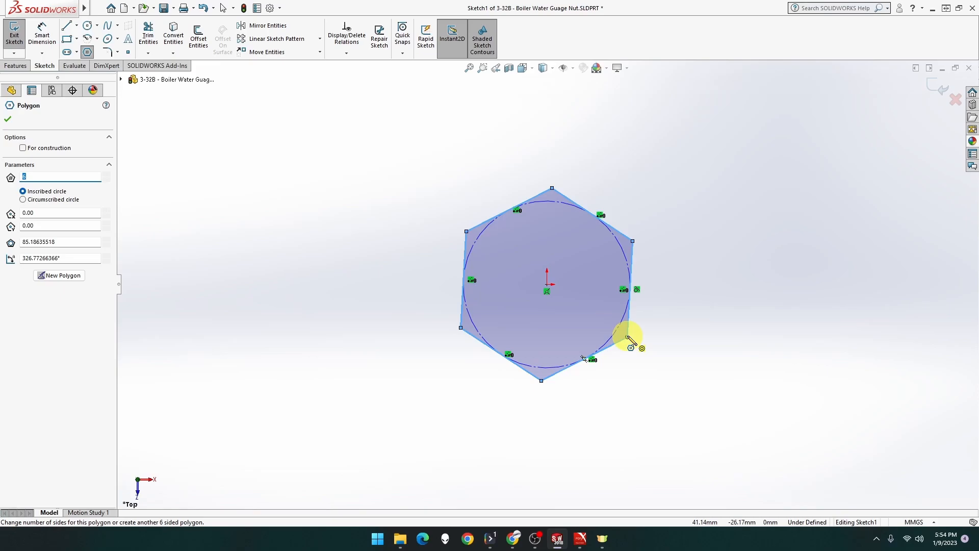
# Dimension the hexagon's inscribed construction circle to a diameter of 19 mm.
pyautogui.click(44, 41)
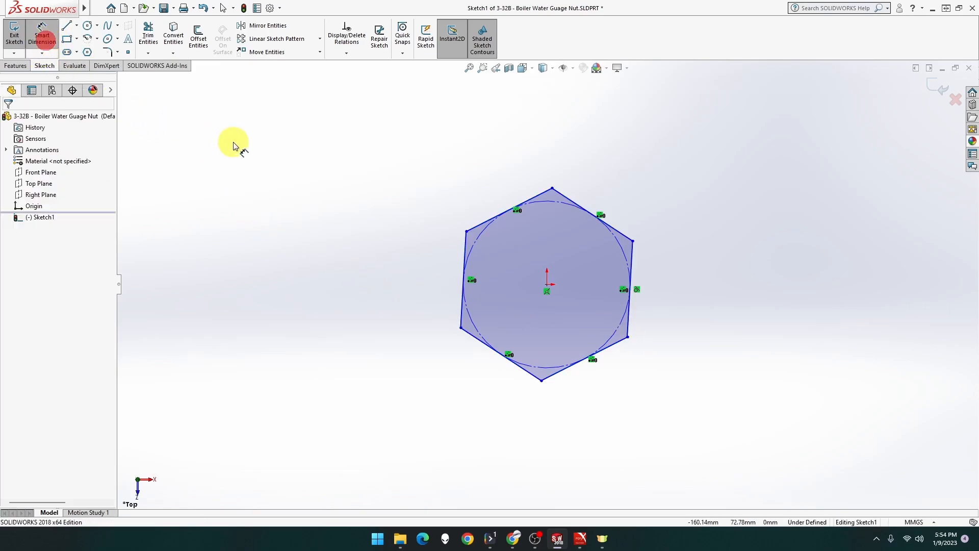
pyautogui.click(478, 234)
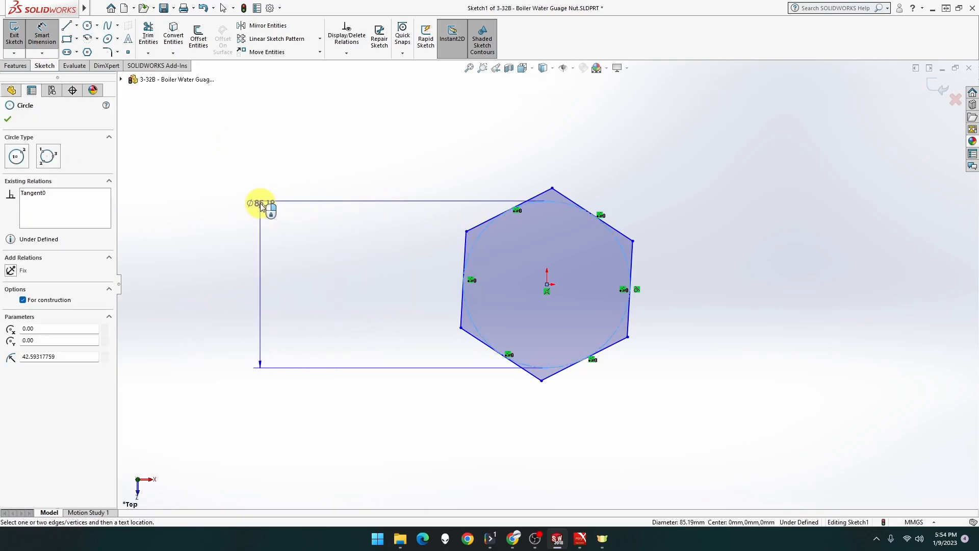
pyautogui.click(257, 288)
pyautogui.write('19')
pyautogui.press('Return')
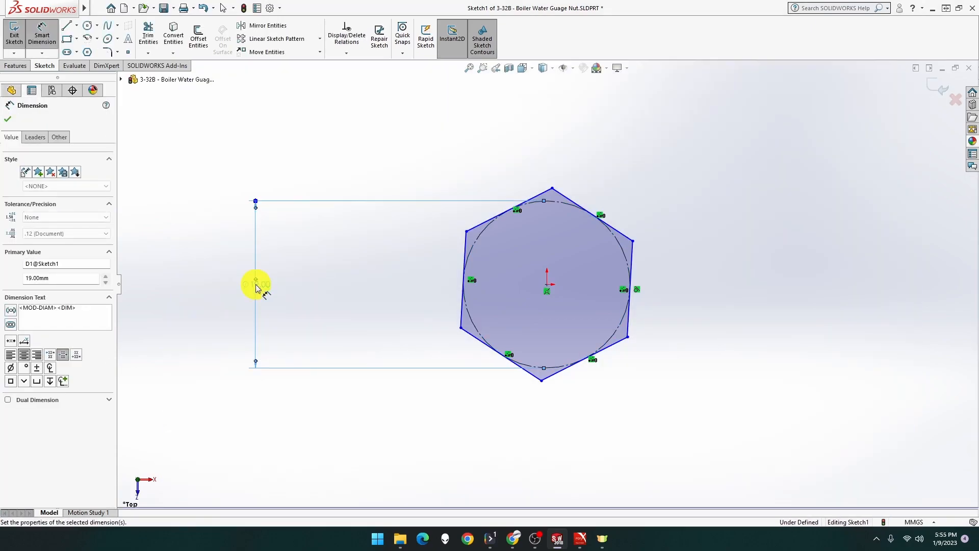
# Extrude the hexagon sketch 13 mm into a solid boss.
pyautogui.click(17, 65)
pyautogui.click(19, 37)
pyautogui.write('13')
pyautogui.press('Return')
pyautogui.click(7, 118)
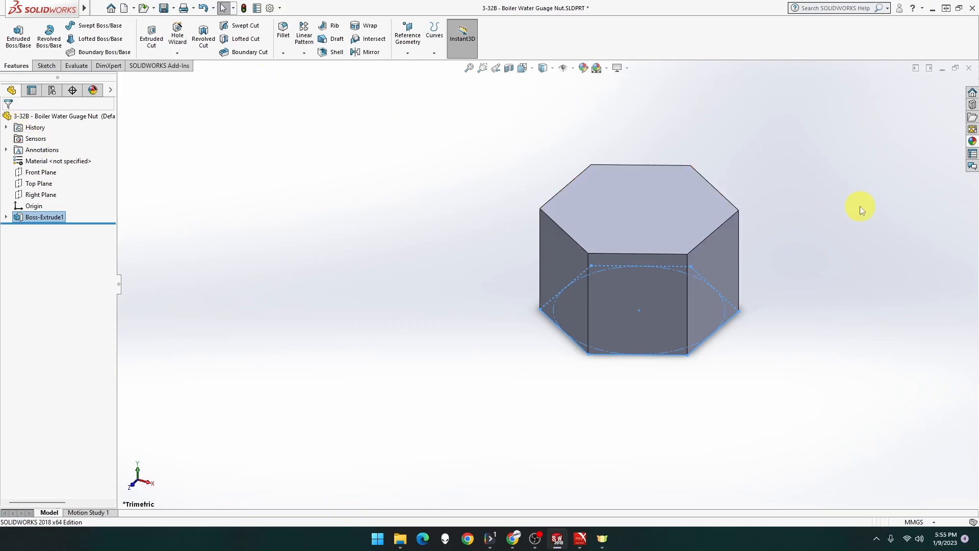
# Apply the satin finish brass appearance to the whole part.
pyautogui.click(971, 141)
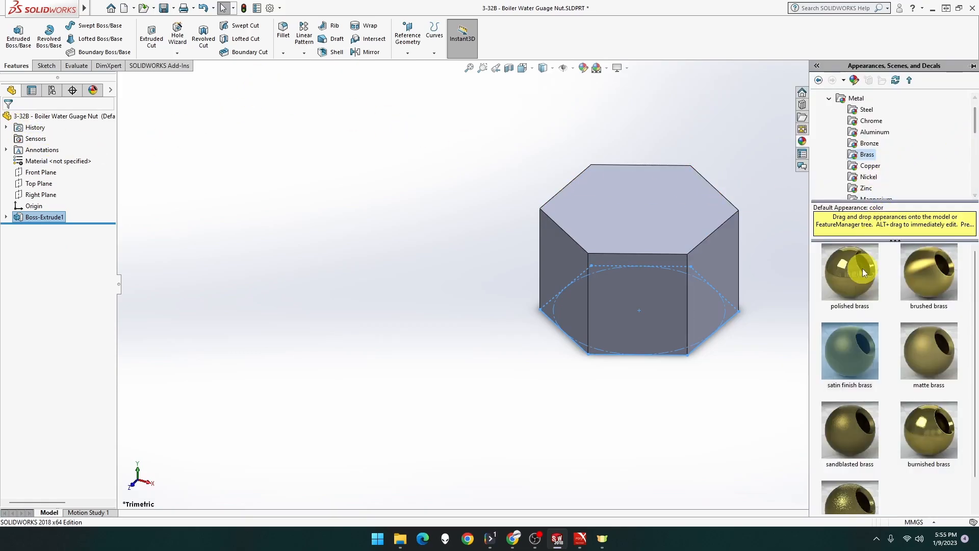
pyautogui.moveTo(850, 389); pyautogui.dragTo(648, 225)
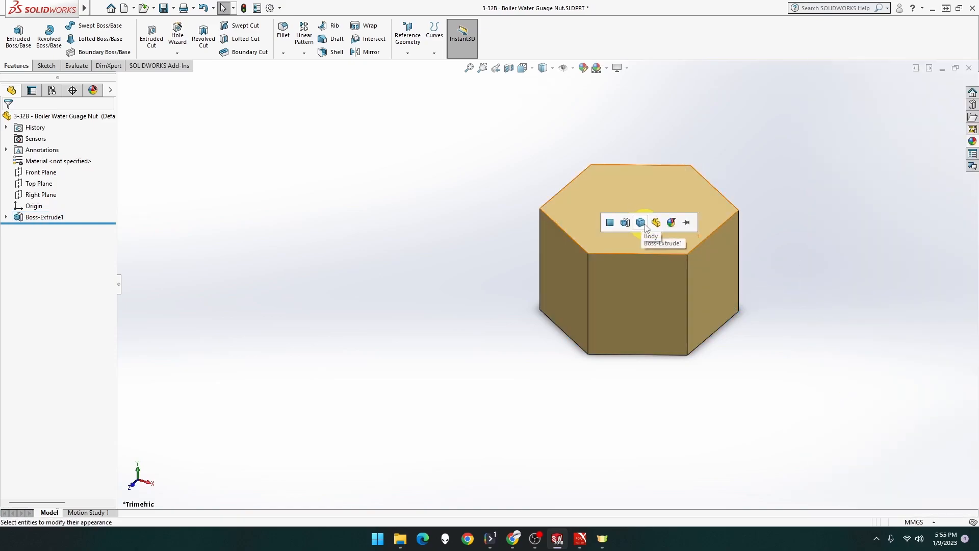
pyautogui.click(655, 223)
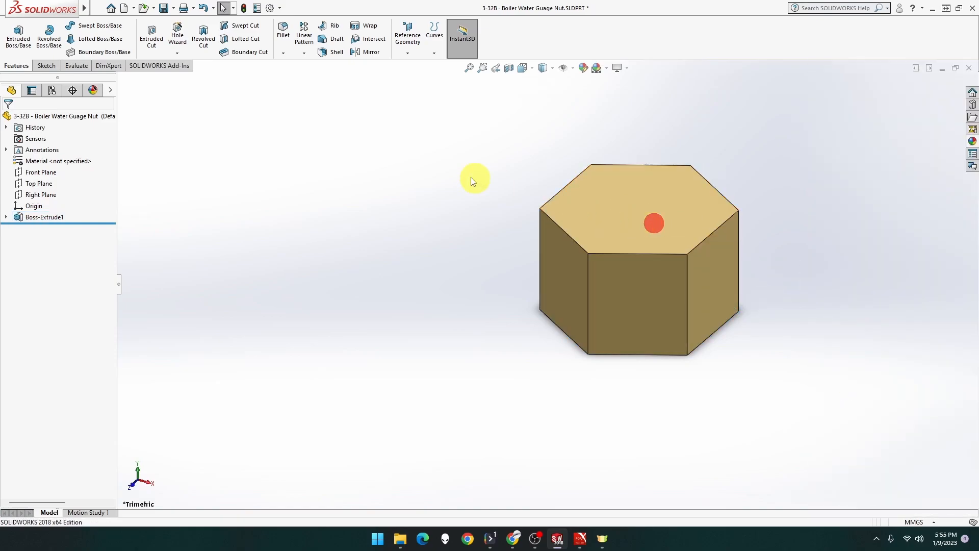
# Fillet all edges around the hexagonal top face with a symmetric 1 mm radius by selecting only that face.
pyautogui.click(283, 30)
pyautogui.write('1')
pyautogui.press('Return')
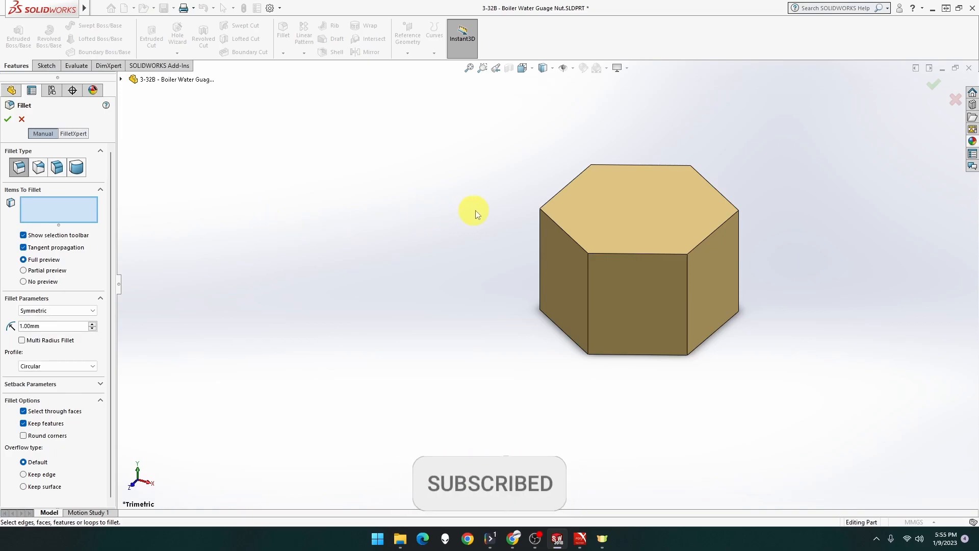
pyautogui.click(554, 195)
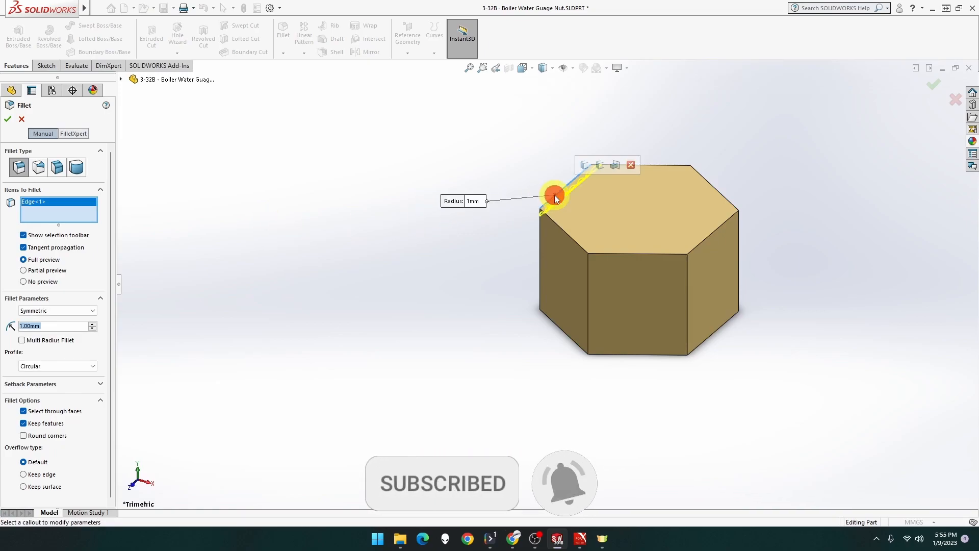
pyautogui.click(653, 166)
pyautogui.click(641, 205)
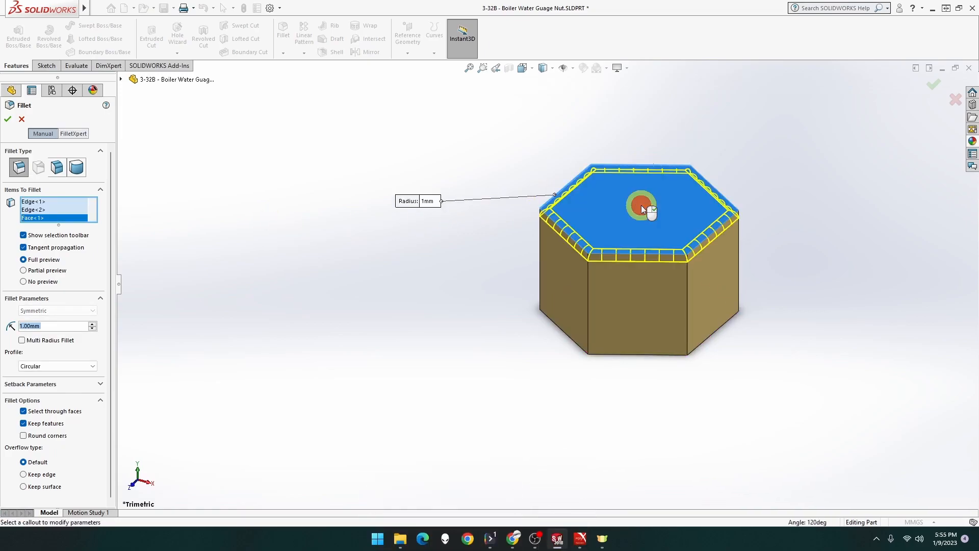
pyautogui.rightClick(48, 204)
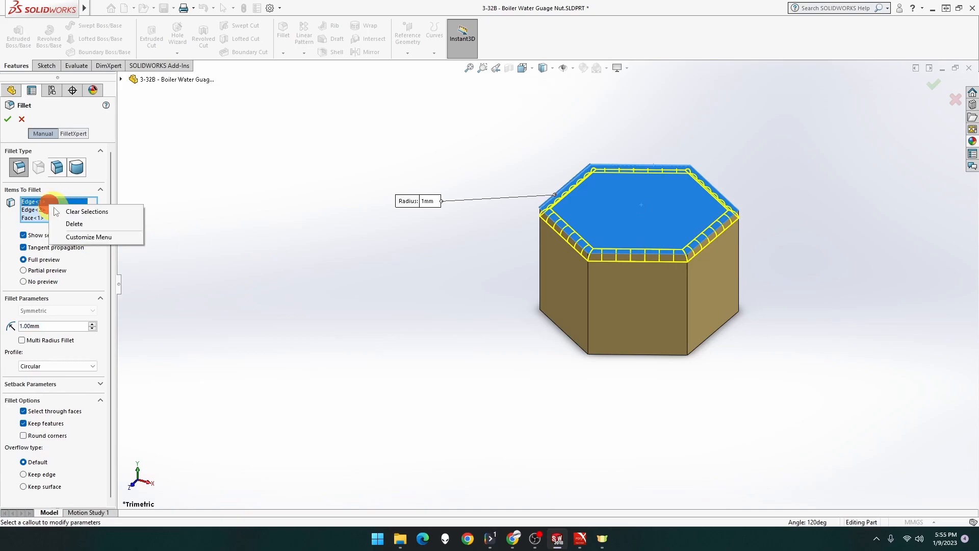
pyautogui.click(64, 211)
pyautogui.click(646, 208)
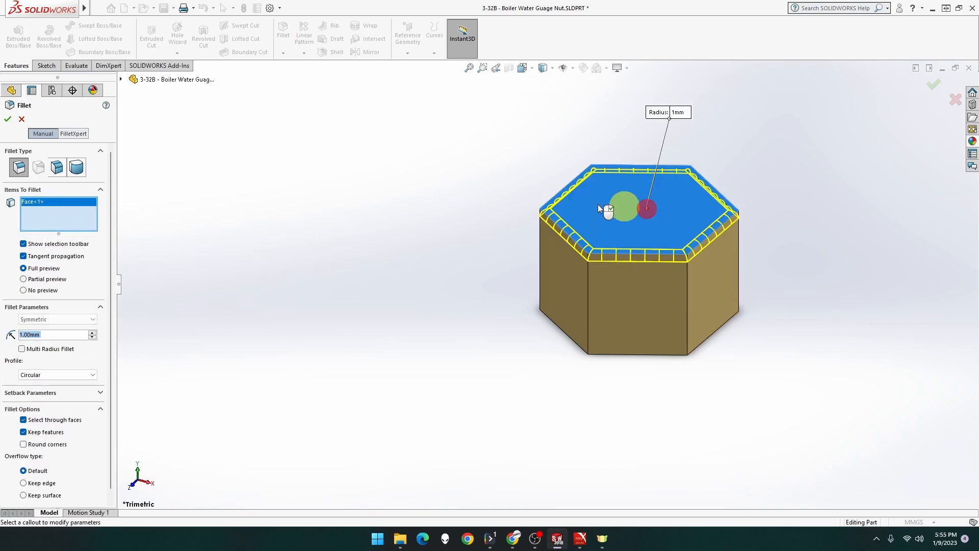
pyautogui.click(7, 120)
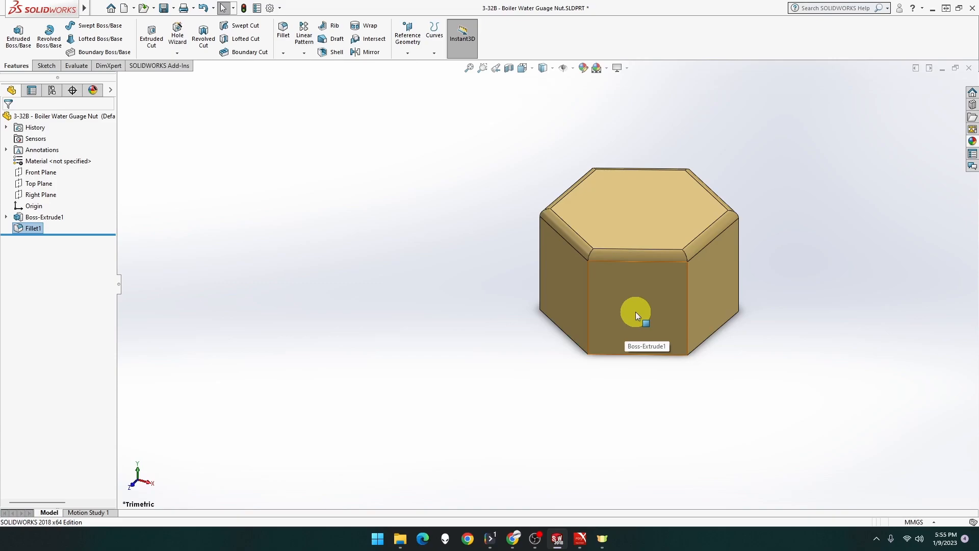
# Sketch a circle about 10 mm in diameter on the nut's top face, centred on the origin.
pyautogui.rightClick(647, 222)
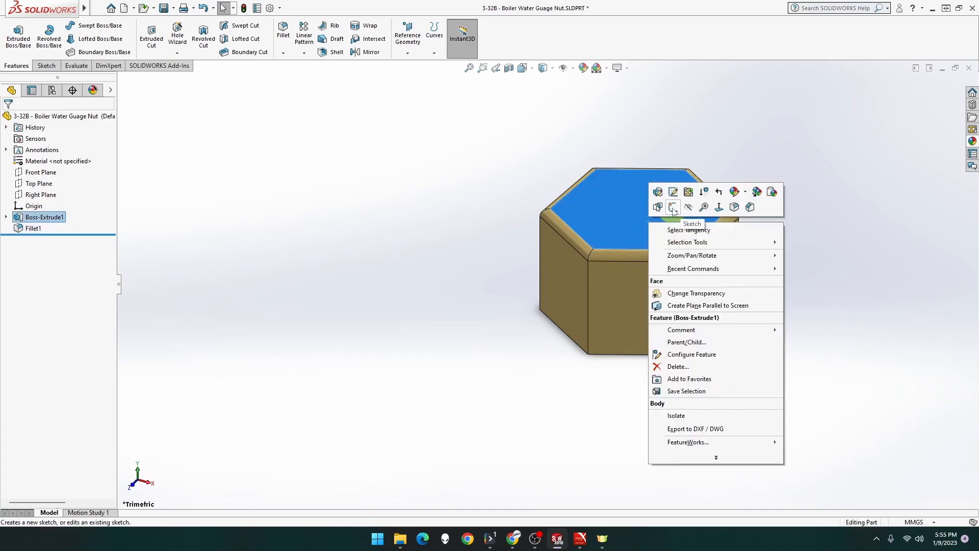
pyautogui.click(673, 208)
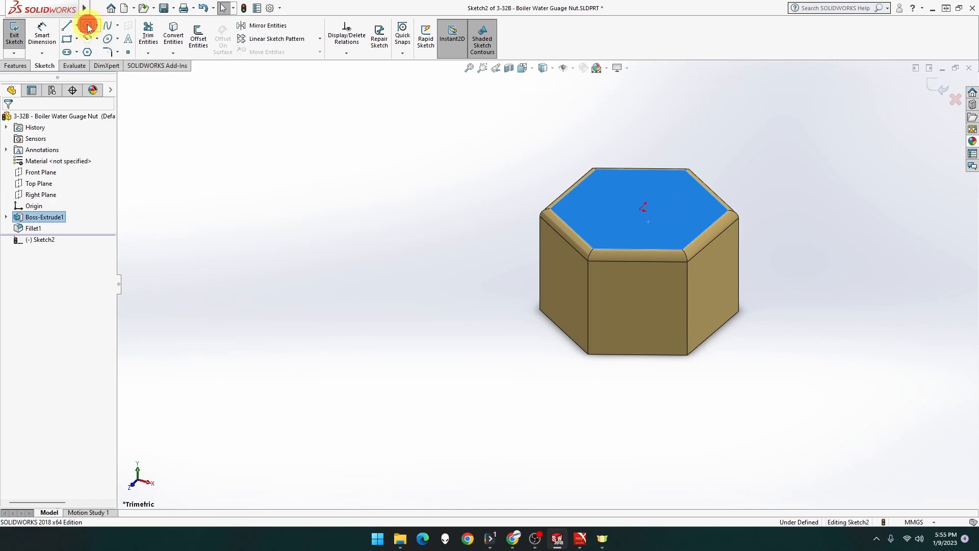
pyautogui.click(88, 26)
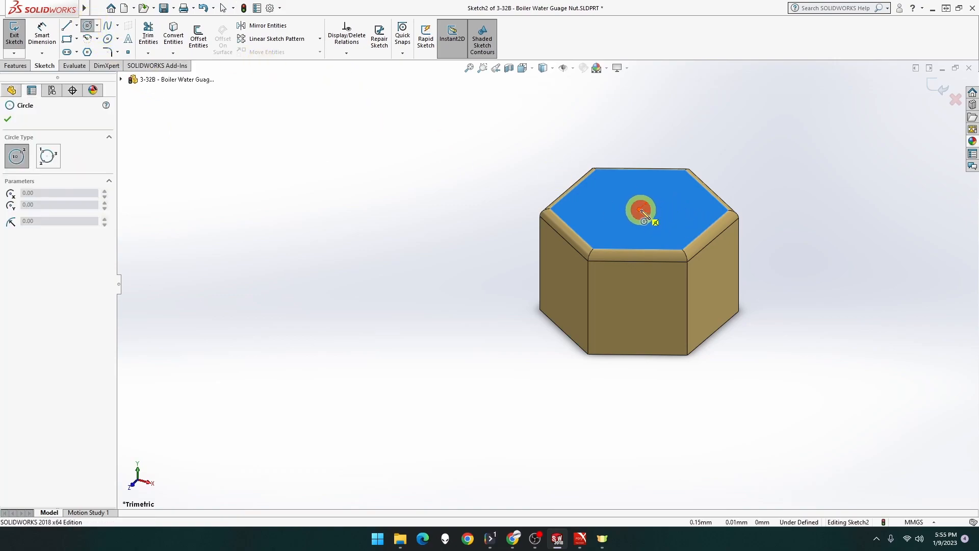
pyautogui.click(640, 210)
pyautogui.click(669, 226)
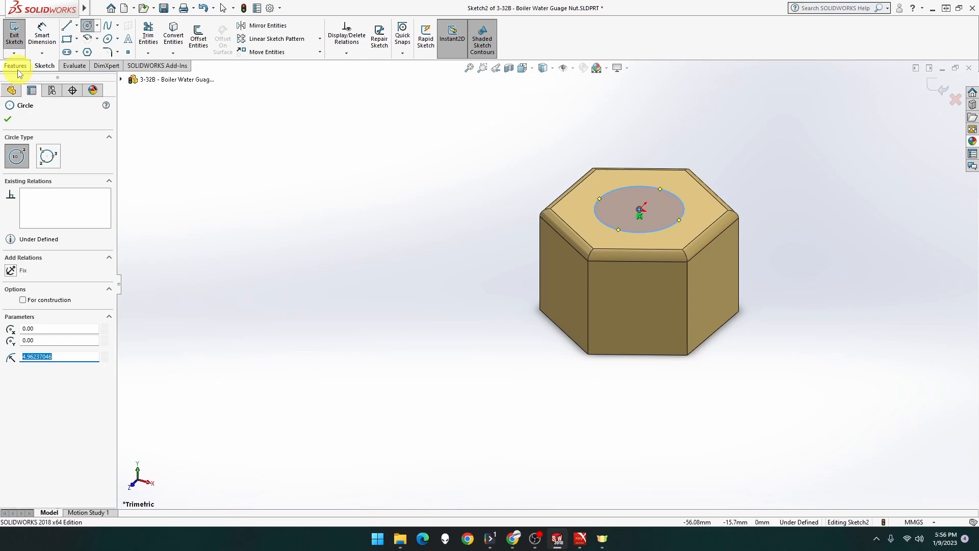
# Dimension the circle on the top face to a diameter of 10 mm.
pyautogui.click(41, 37)
pyautogui.click(675, 197)
pyautogui.click(811, 136)
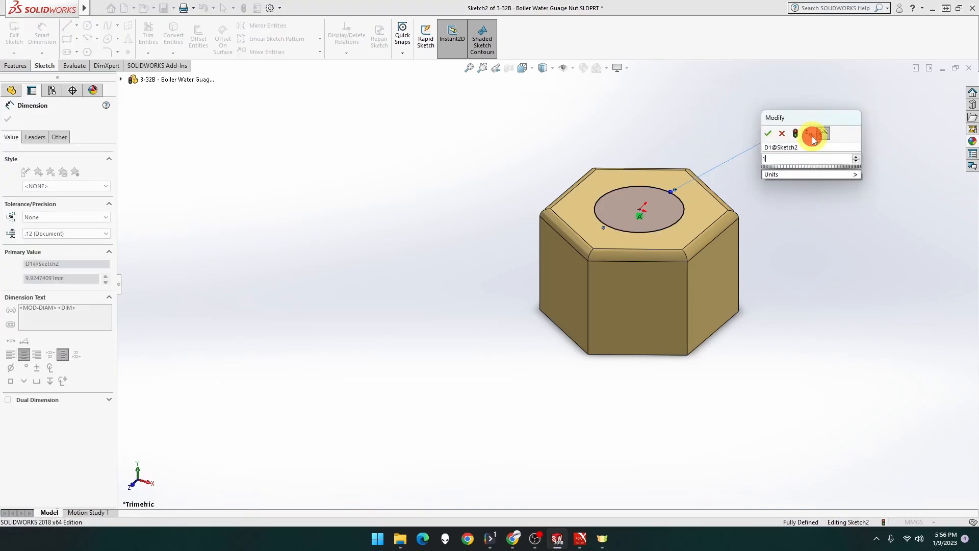
pyautogui.write('10')
pyautogui.press('Return')
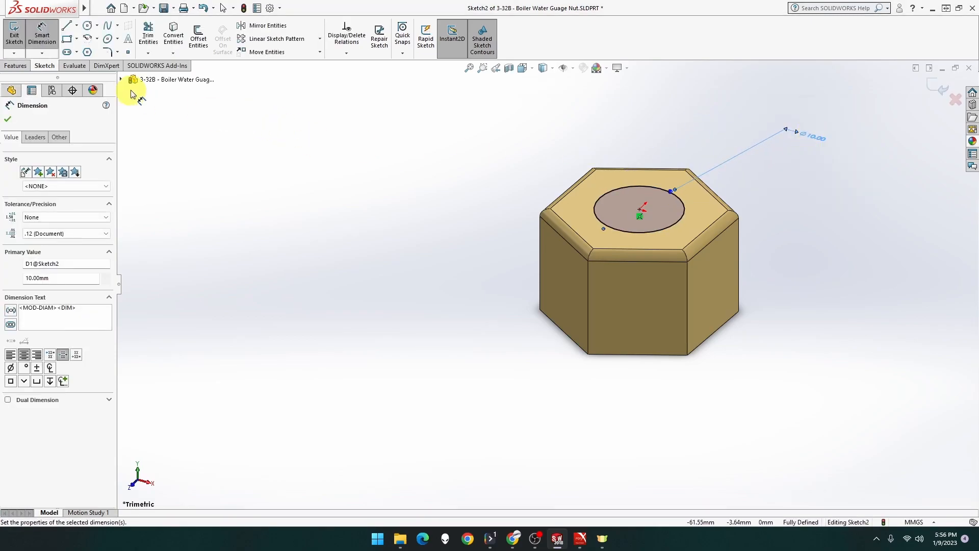
# Cut the 10 mm circle into the nut with a blind depth of 5 mm.
pyautogui.click(15, 66)
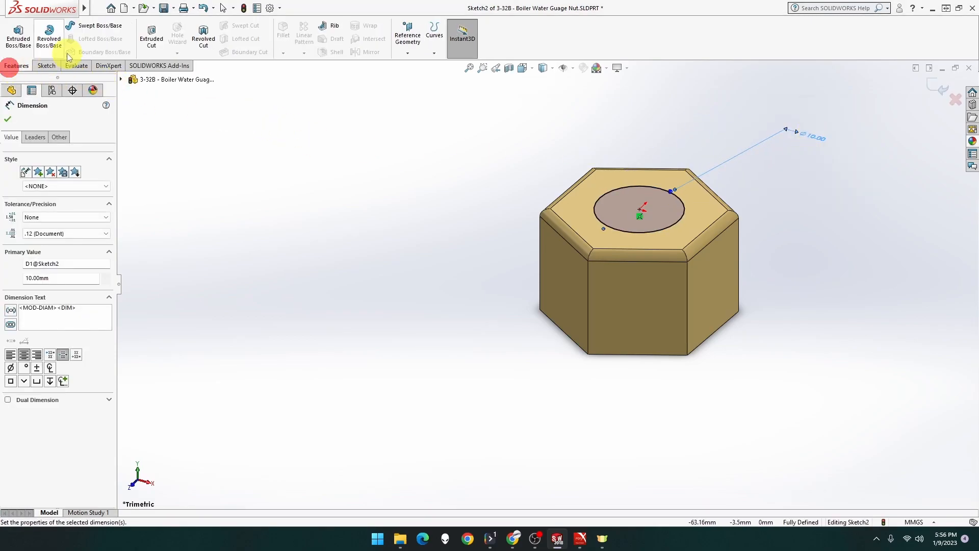
pyautogui.click(153, 39)
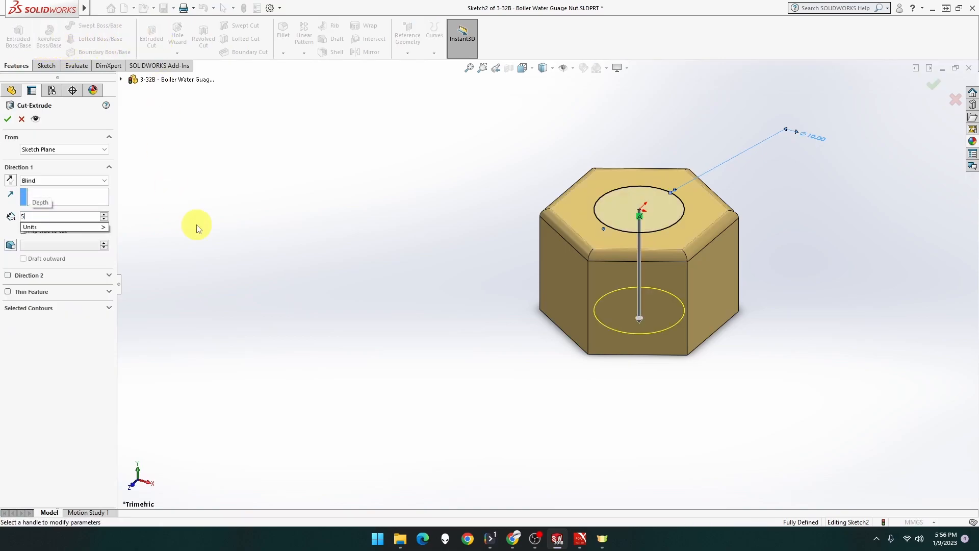
pyautogui.click(8, 119)
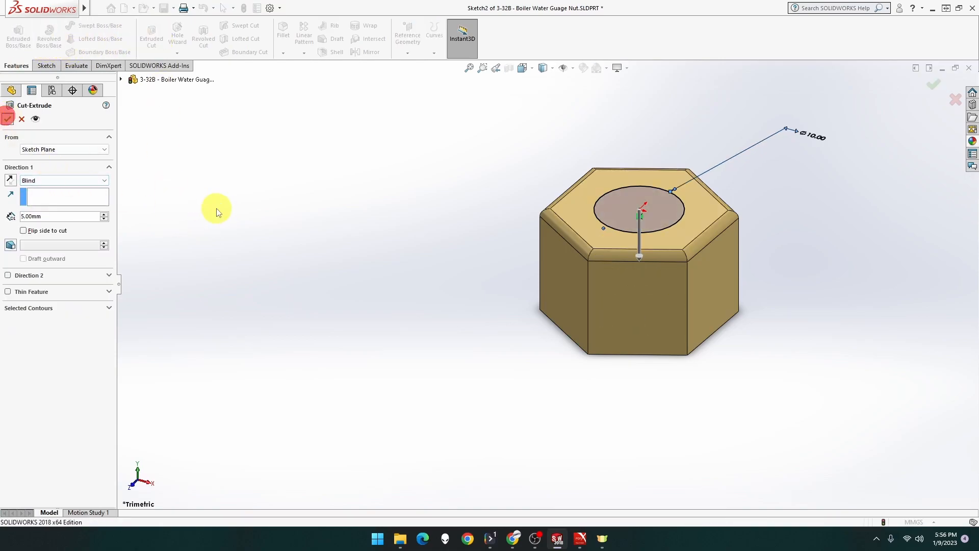
# Sketch a circle about 18 mm in diameter on the nut's flat bottom face, centred on the origin.
pyautogui.moveTo(438, 220); pyautogui.dragTo(457, 241, button='middle')
pyautogui.click(607, 289)
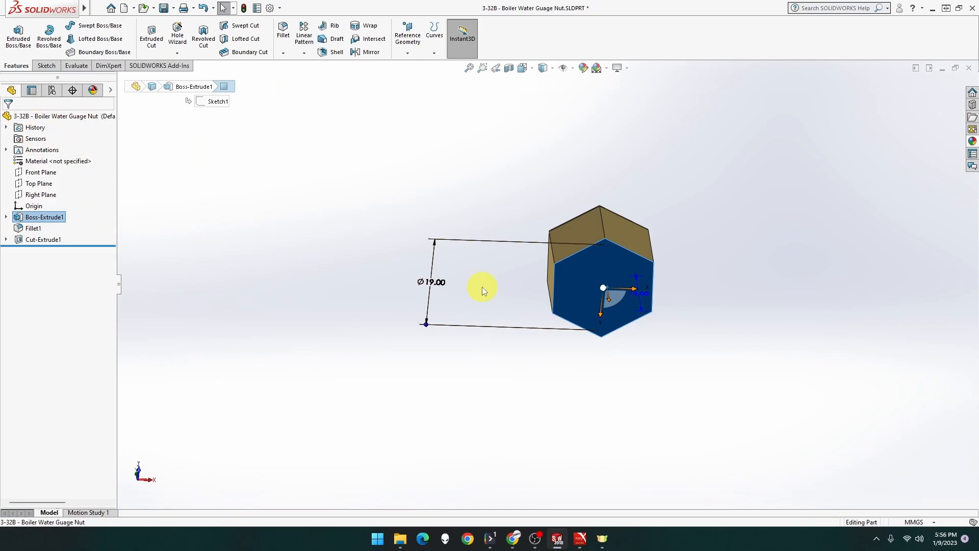
pyautogui.rightClick(606, 276)
pyautogui.click(627, 258)
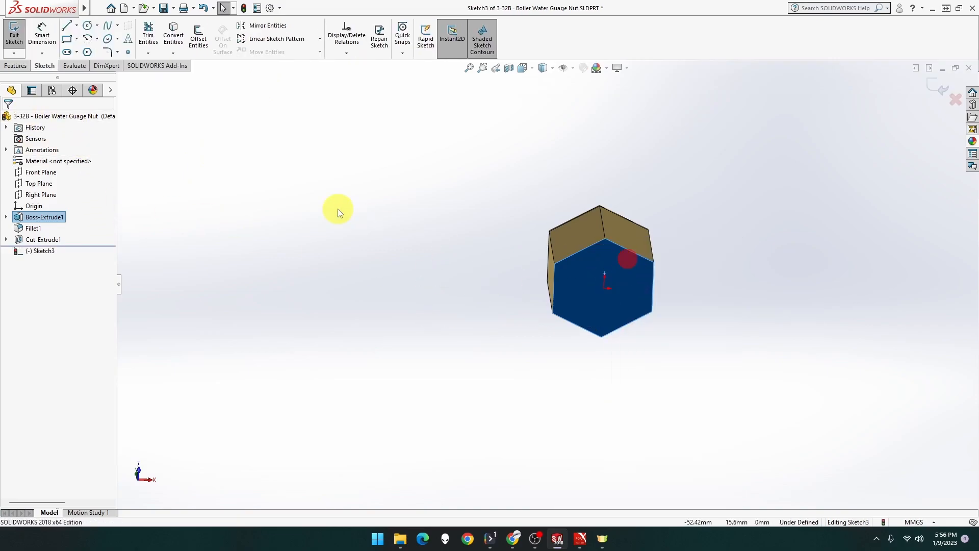
pyautogui.click(88, 25)
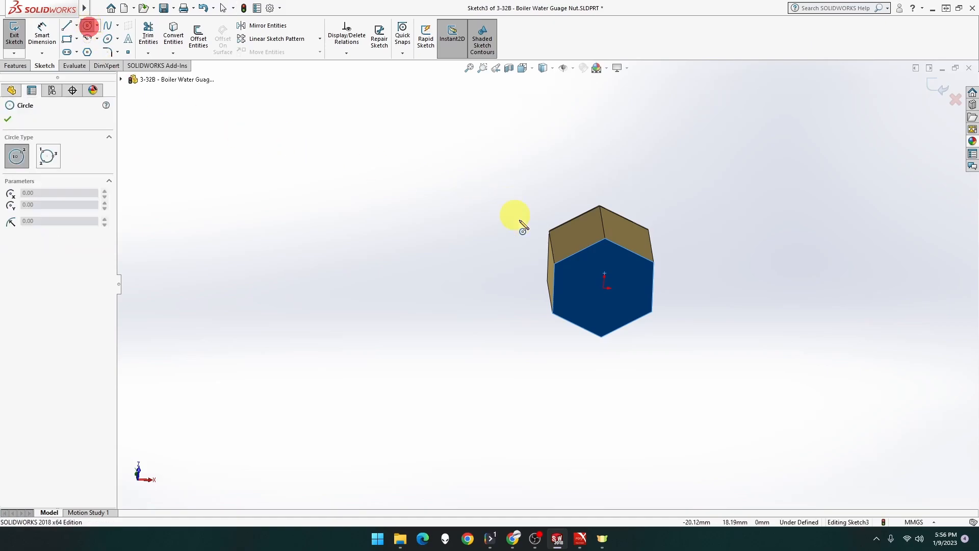
pyautogui.click(603, 288)
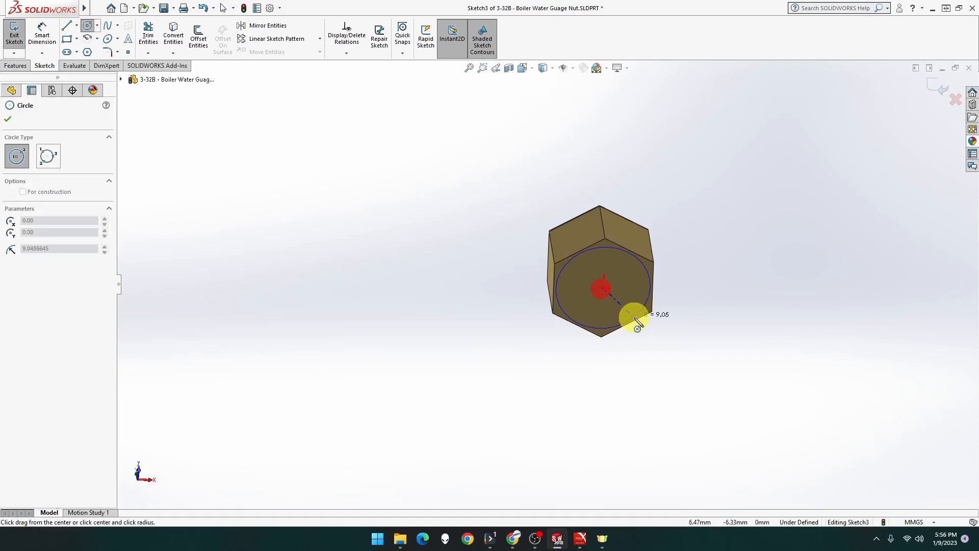
pyautogui.click(634, 316)
# Dimension the circle on the bottom face to a diameter of 16 mm.
pyautogui.click(42, 34)
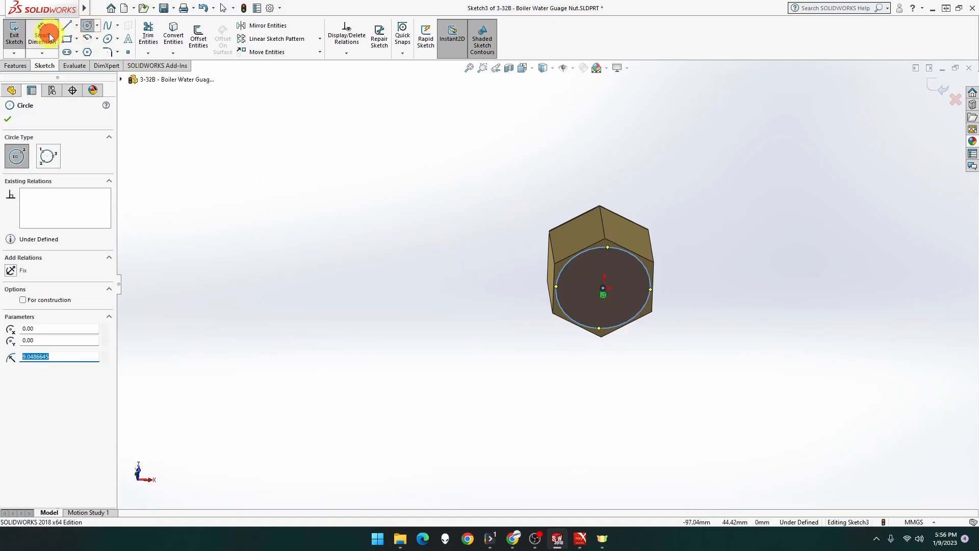
pyautogui.click(591, 250)
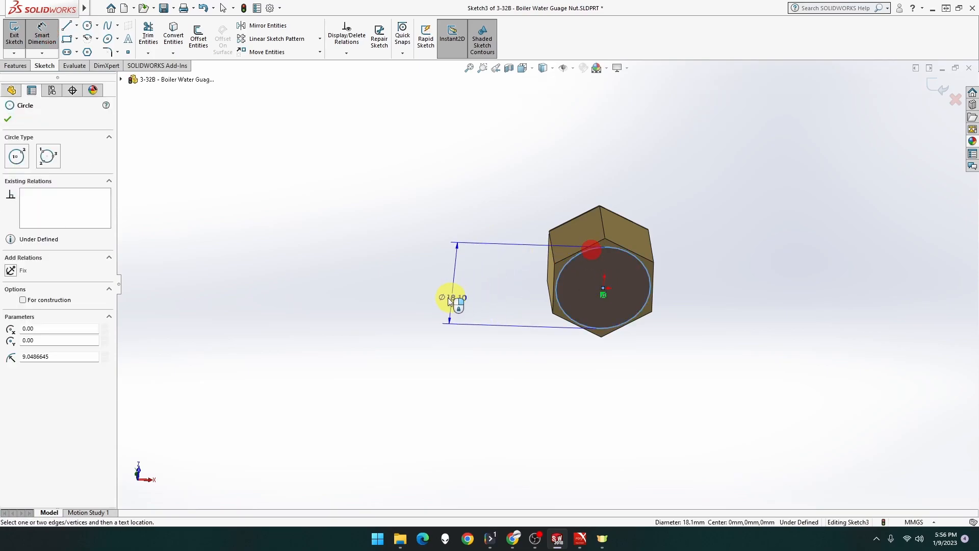
pyautogui.click(468, 196)
pyautogui.write('16')
pyautogui.press('Return')
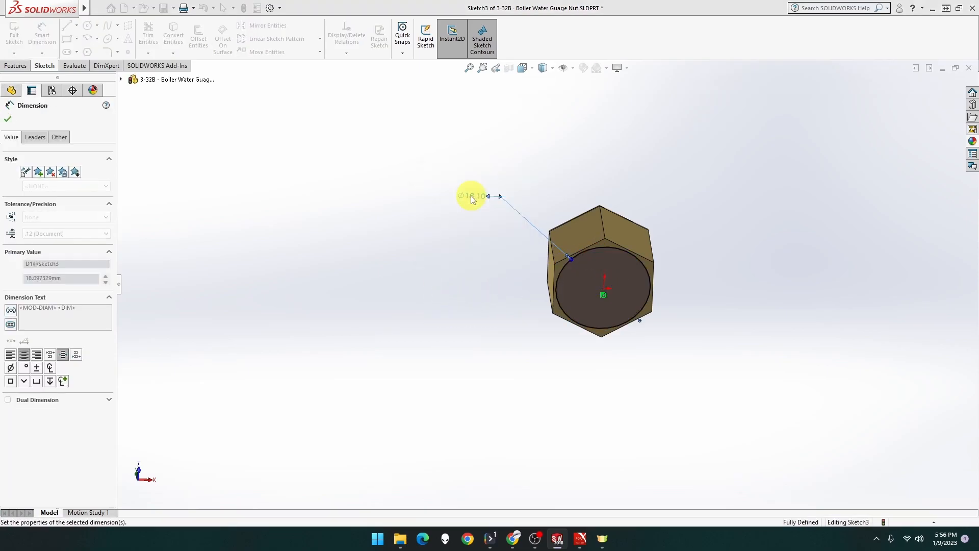
# Cut the 16 mm circle into the nut's bottom face with a blind depth of 8 mm.
pyautogui.click(15, 66)
pyautogui.click(151, 41)
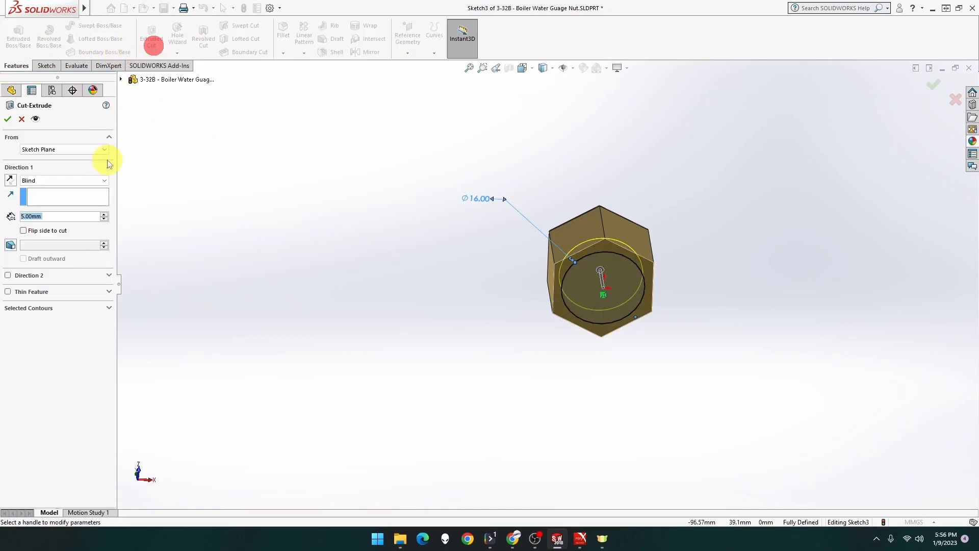
pyautogui.write('8')
pyautogui.press('Tab')
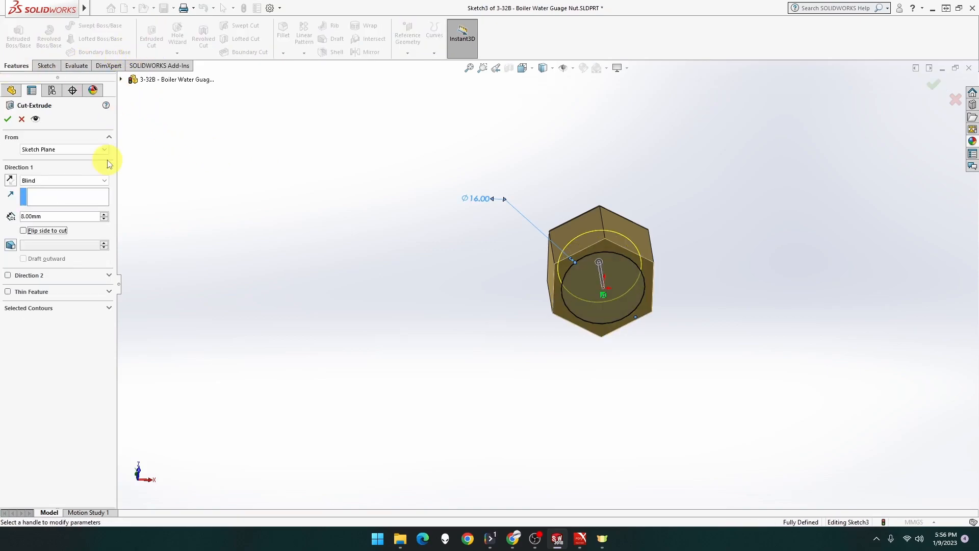
pyautogui.click(8, 121)
pyautogui.moveTo(413, 258); pyautogui.dragTo(636, 236, button='middle')
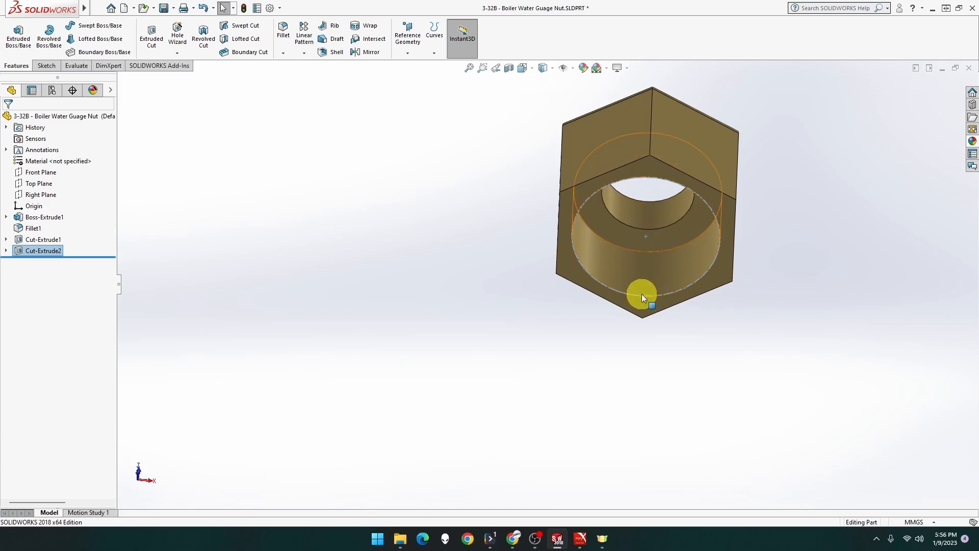
# Set up an M16x1.5 Metric Die thread starting at the inner circular edge of the 16 mm bore.
pyautogui.moveTo(585, 367); pyautogui.dragTo(551, 356, button='middle')
pyautogui.click(551, 357)
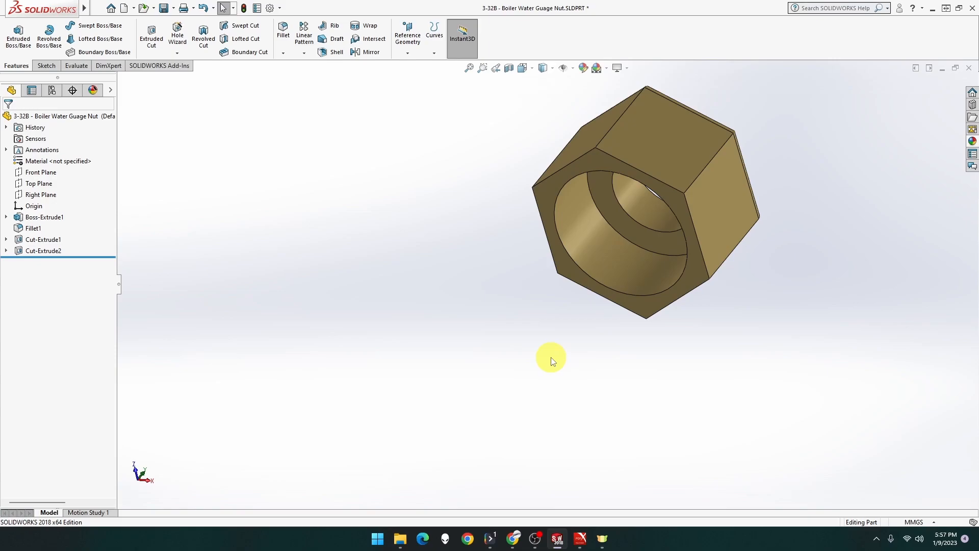
pyautogui.moveTo(623, 365); pyautogui.dragTo(649, 357, button='middle')
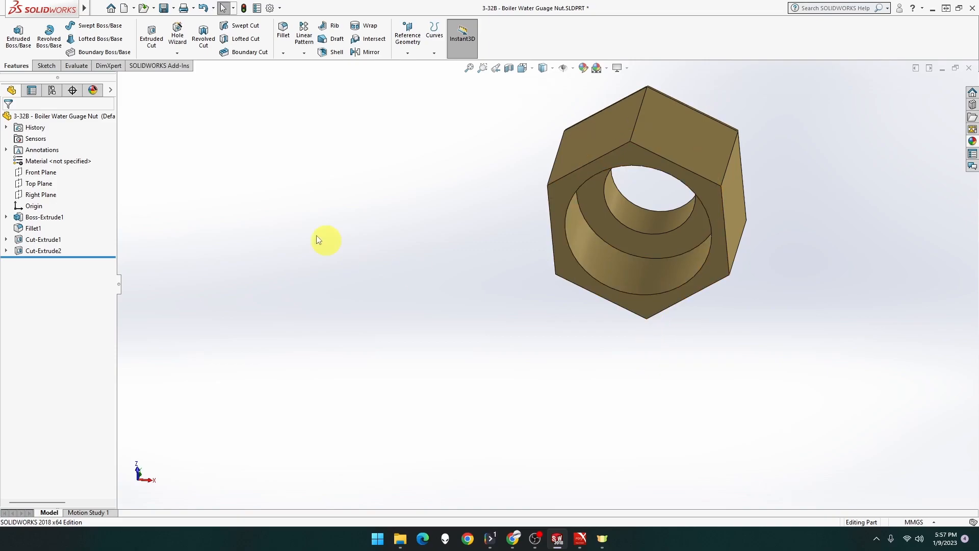
pyautogui.click(177, 53)
pyautogui.click(193, 89)
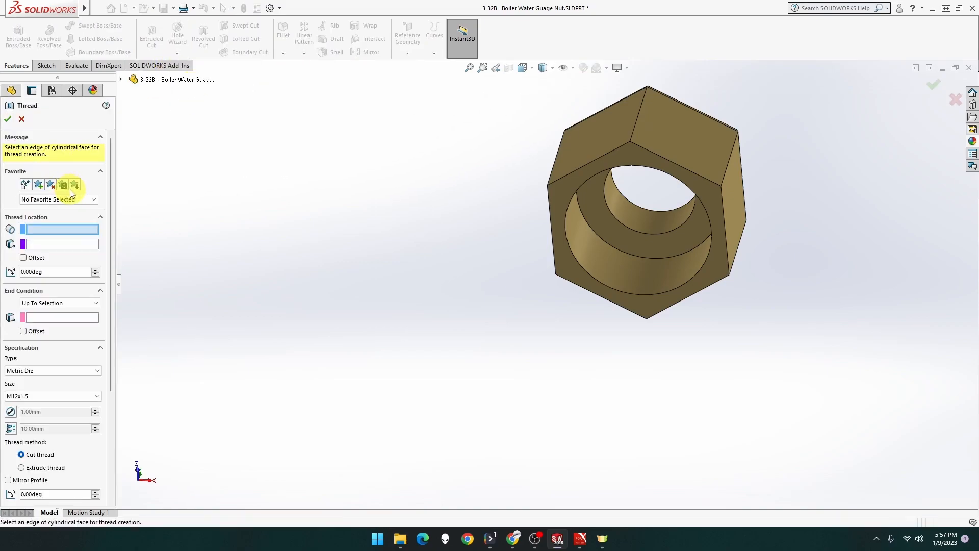
pyautogui.click(48, 397)
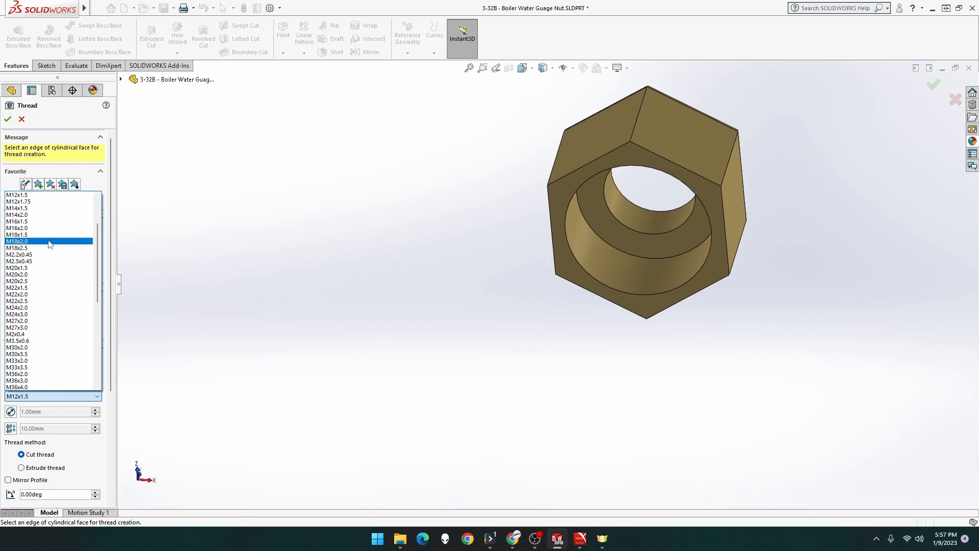
pyautogui.click(47, 221)
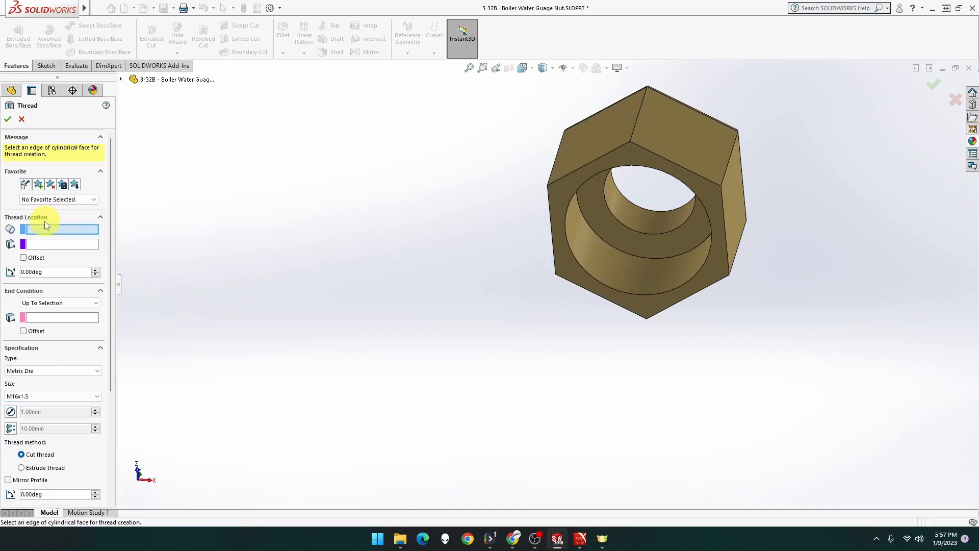
pyautogui.click(610, 246)
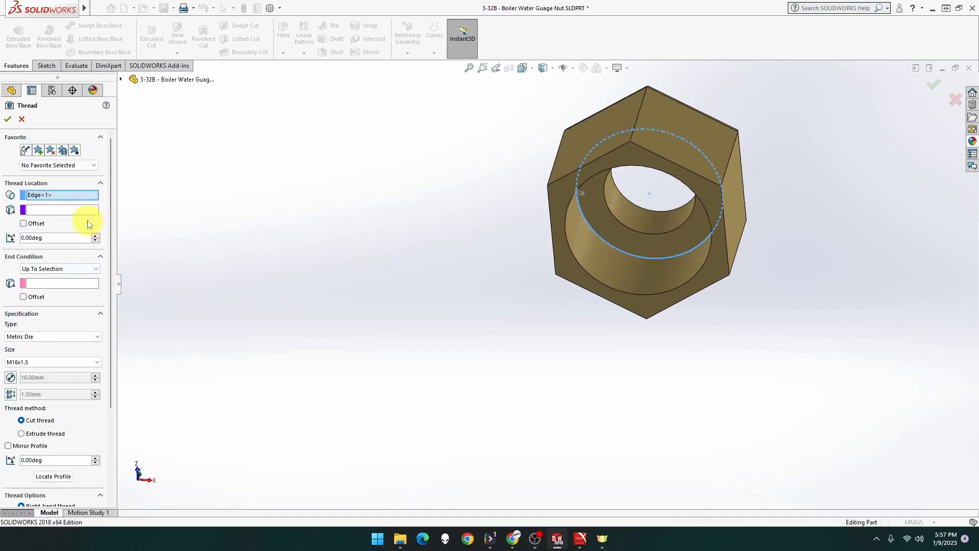
# End the thread at the bore's edge on the bottom face and create it with the Extrude thread method.
pyautogui.click(60, 285)
pyautogui.click(87, 284)
pyautogui.click(592, 279)
pyautogui.moveTo(472, 323); pyautogui.dragTo(386, 343, button='middle')
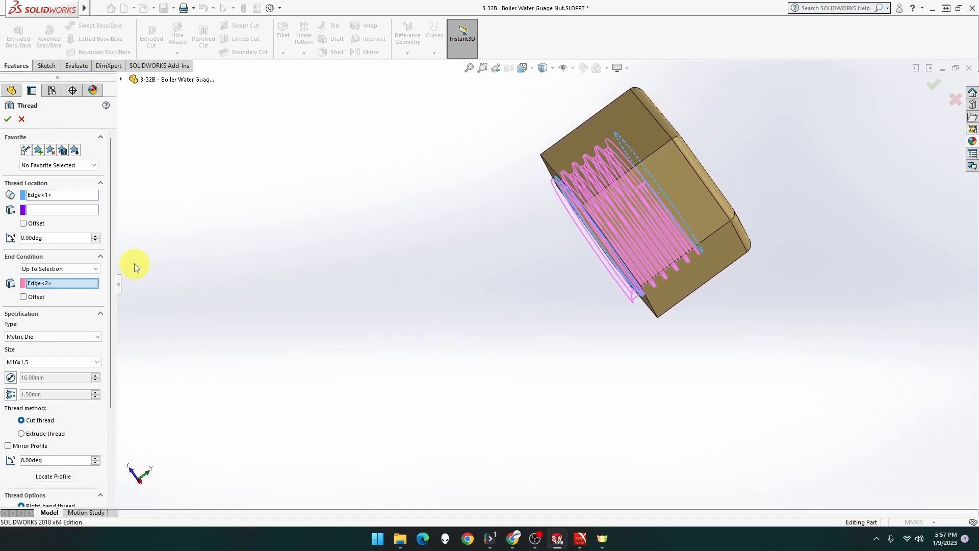
pyautogui.click(8, 120)
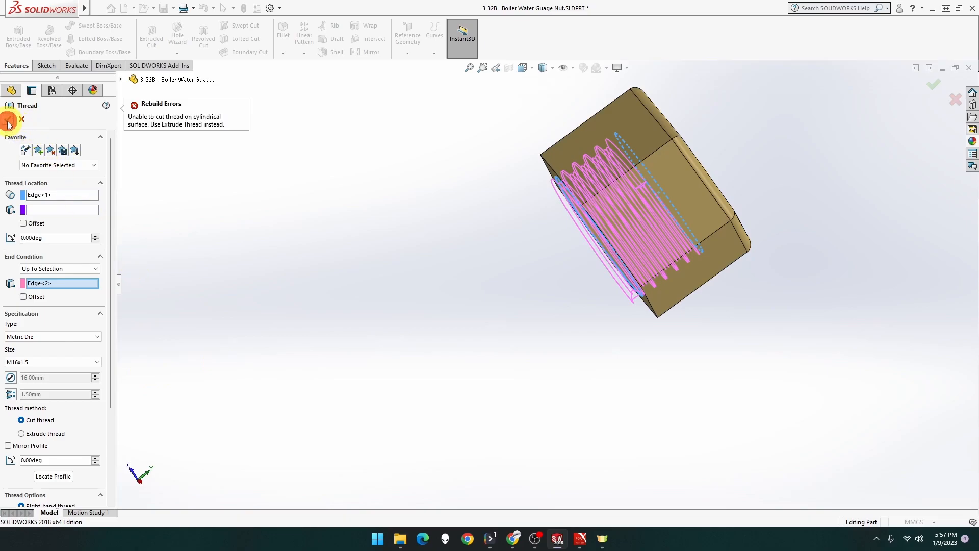
pyautogui.click(35, 435)
pyautogui.click(7, 121)
pyautogui.moveTo(458, 243); pyautogui.dragTo(509, 236, button='middle')
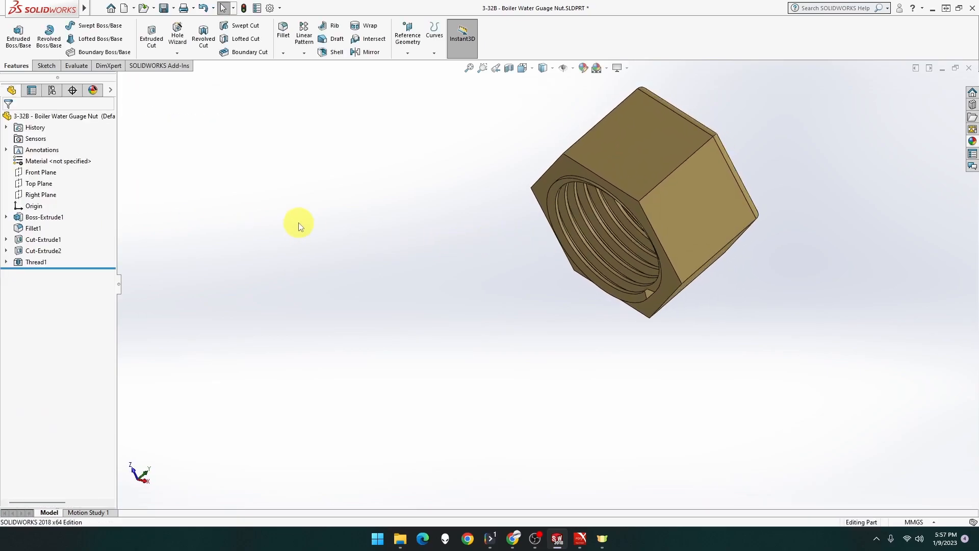
# Edit the bore's thread so it is trimmed with both the start face and the end face.
pyautogui.click(33, 261)
pyautogui.click(44, 231)
pyautogui.scroll(-3, 81, 379)
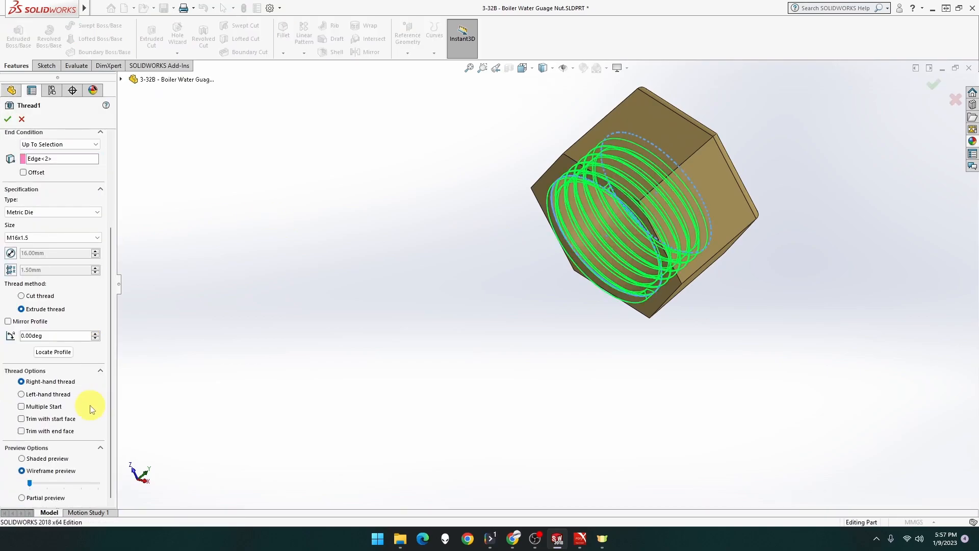
pyautogui.click(63, 419)
pyautogui.click(62, 431)
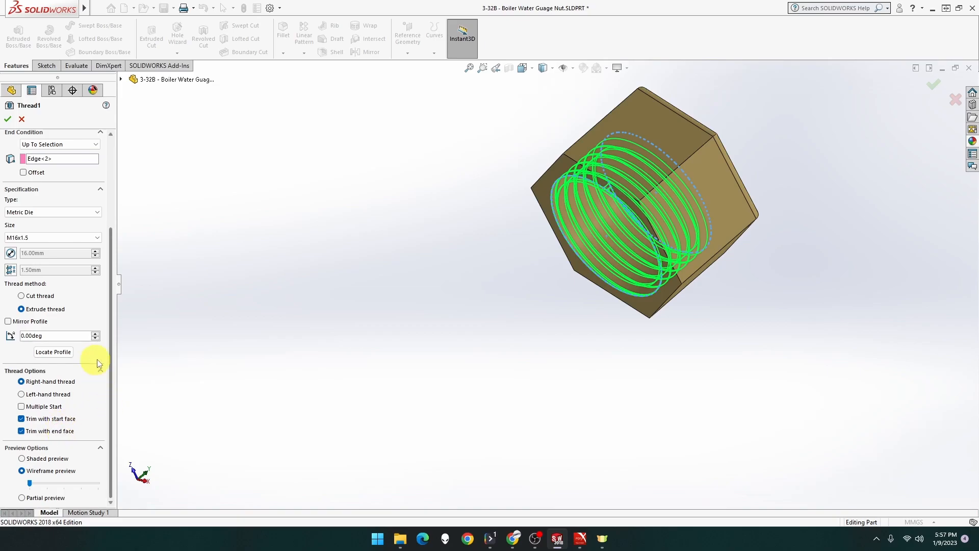
pyautogui.click(8, 119)
# Fit the whole nut in view from its top side and save the part.
pyautogui.moveTo(401, 254); pyautogui.dragTo(634, 203, button='middle')
pyautogui.click(470, 68)
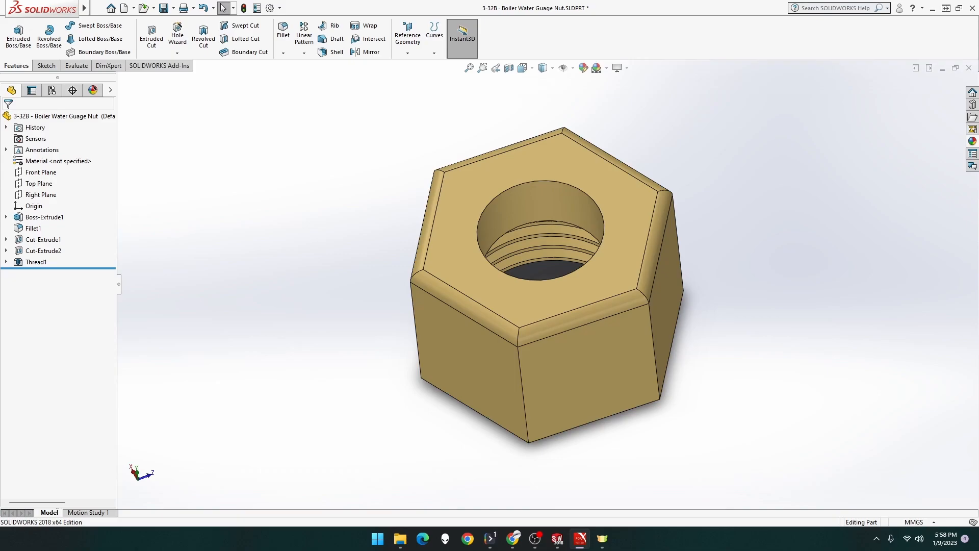
pyautogui.hotkey('ctrl', 's')
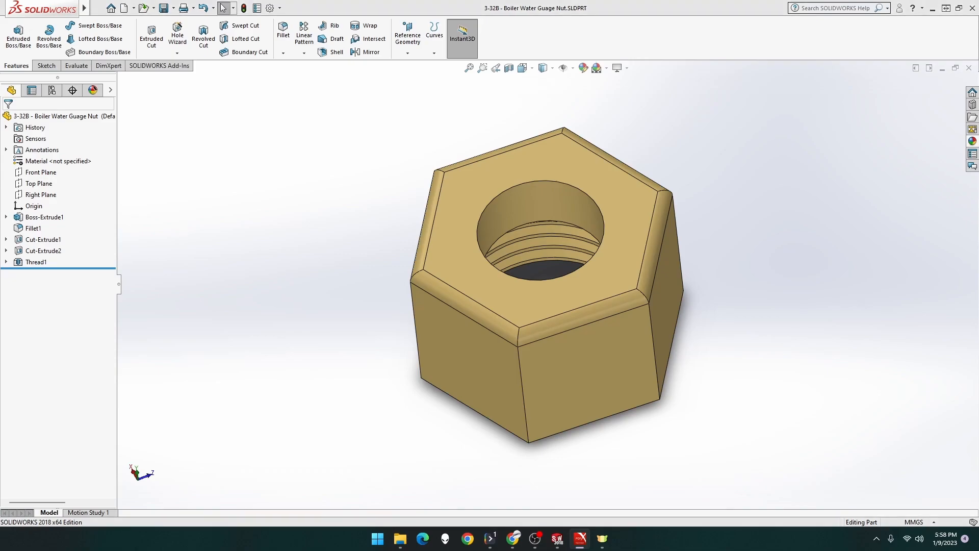